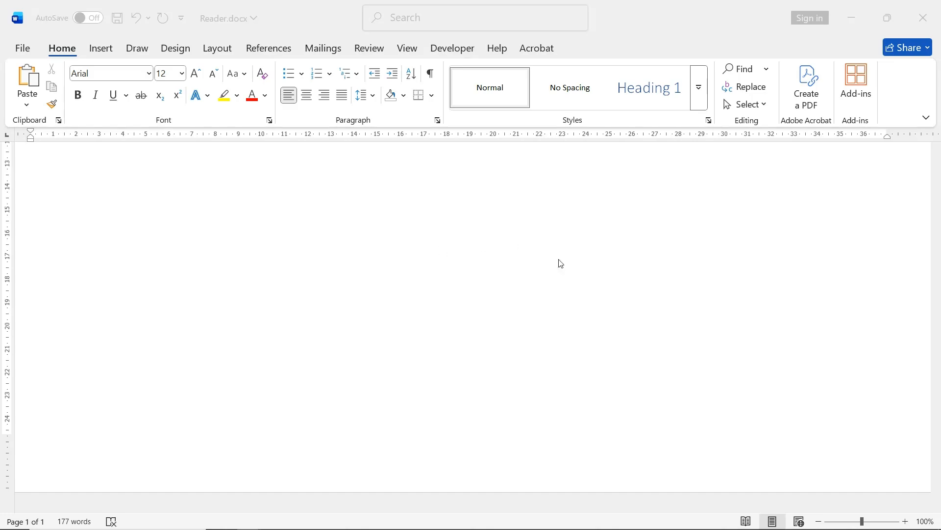
Draw a rounded rectangle about 17.65 cm wide and 1.31 cm high in the blank area above "The World."
scroll(559, 263, up, 10)
scroll(569, 283, up, 1)
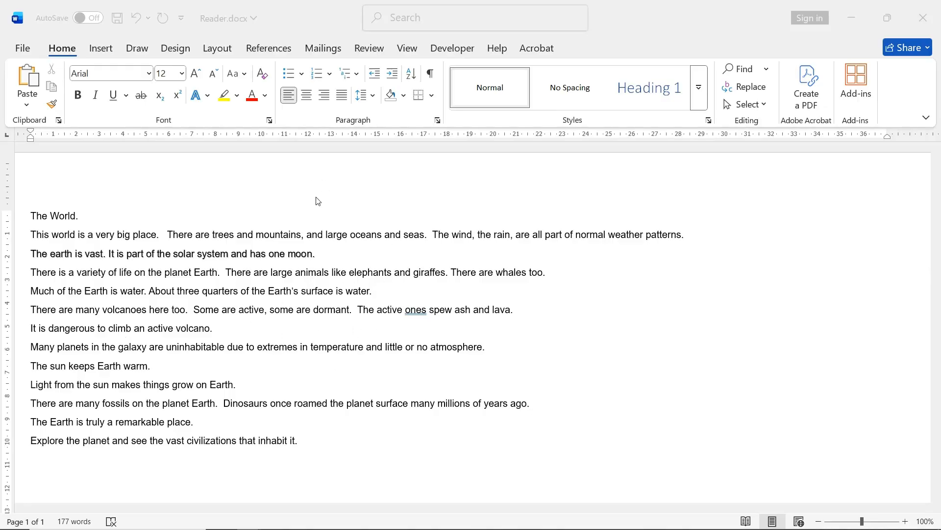
click(104, 51)
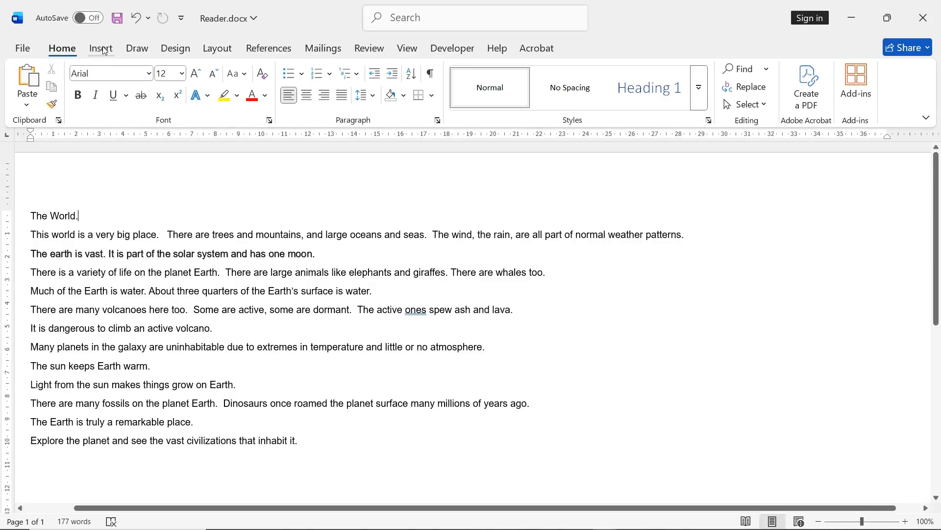
click(193, 71)
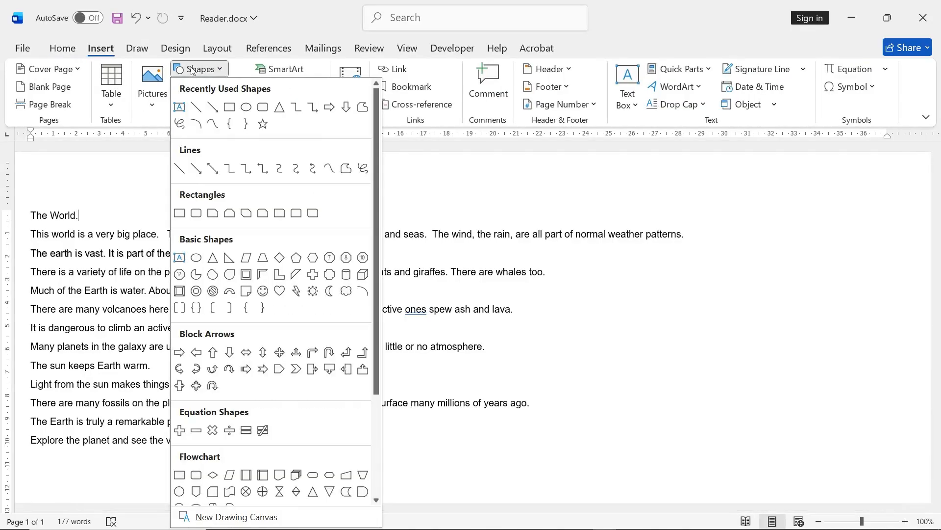
click(267, 112)
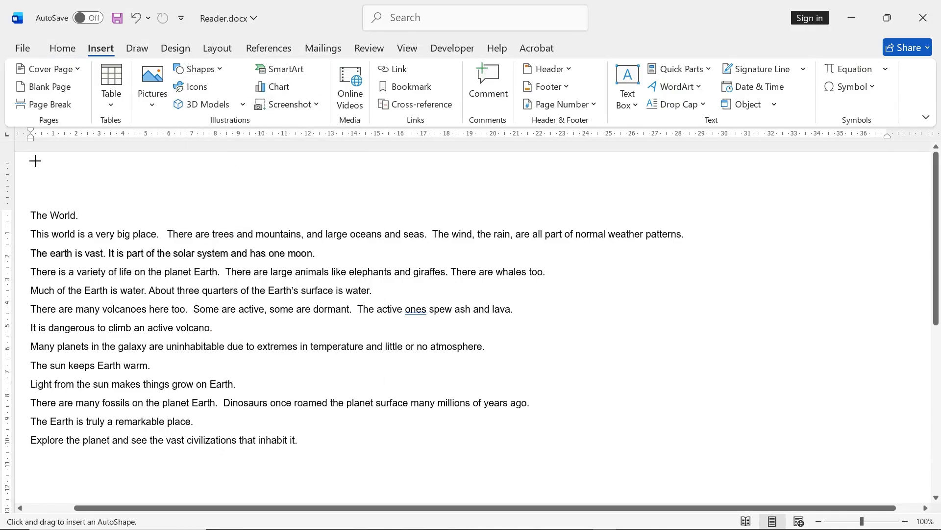
drag(35, 161, 446, 192)
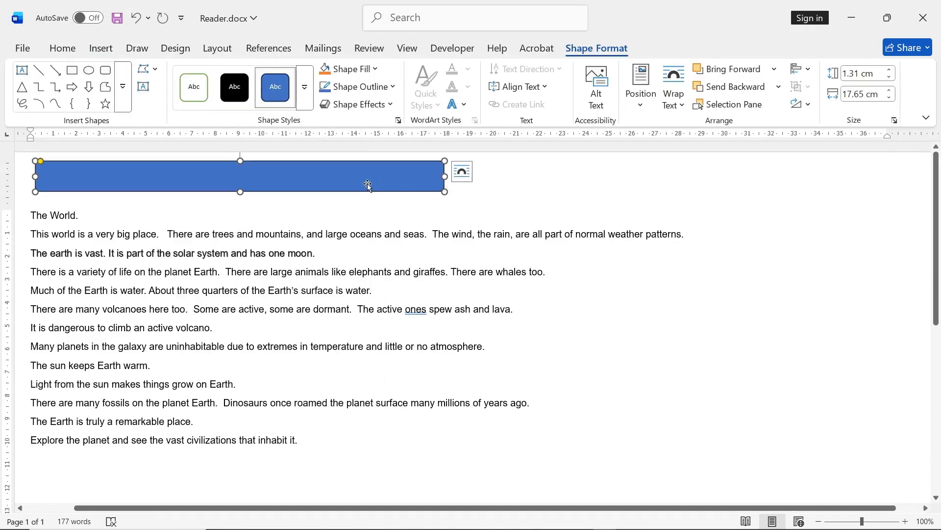
Fill the rounded rectangle with yellow and give it a black outline of 2¼ pt
click(362, 71)
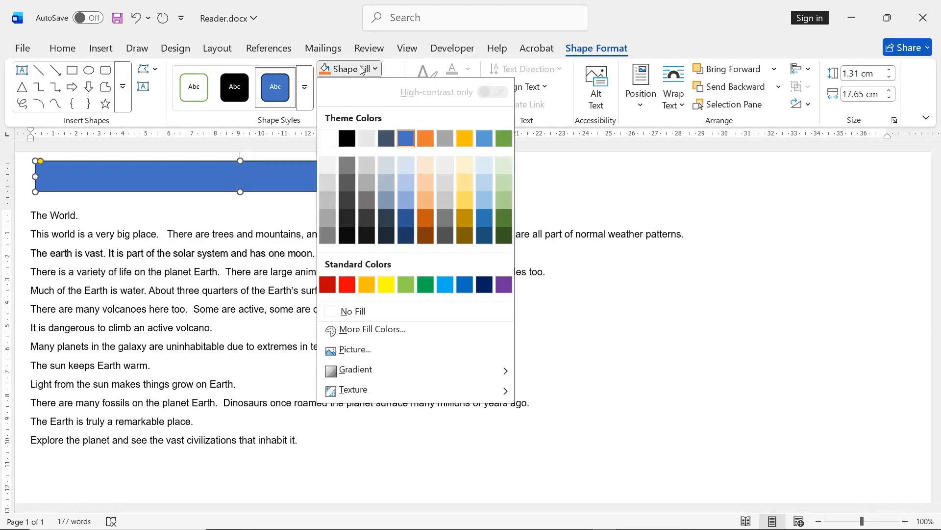
click(389, 284)
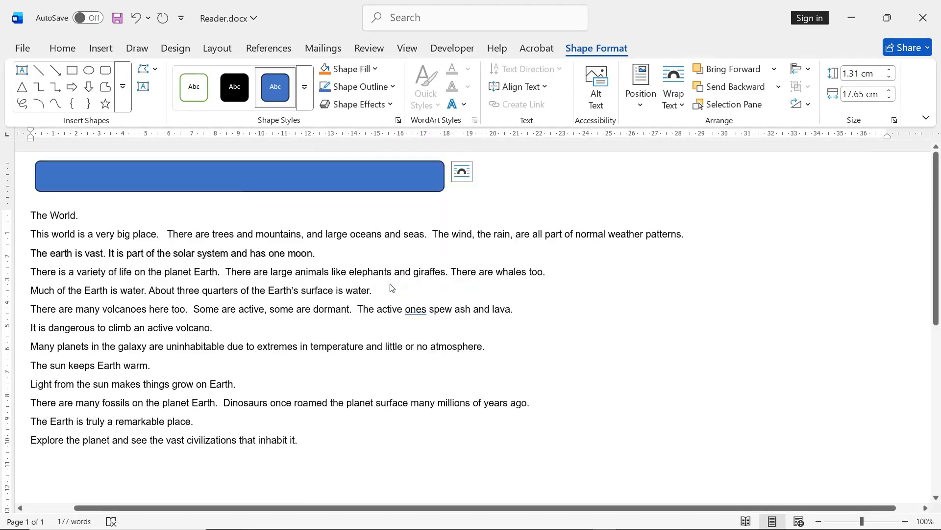
click(375, 88)
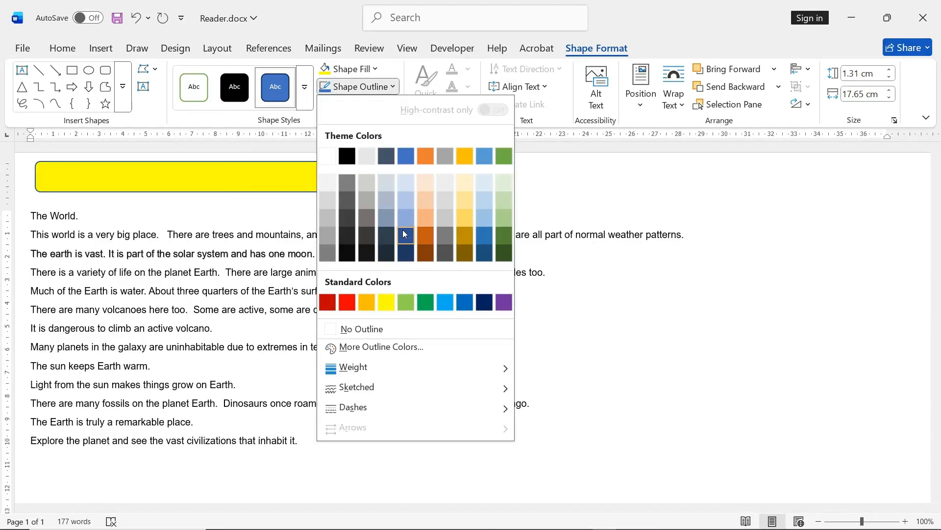
click(346, 155)
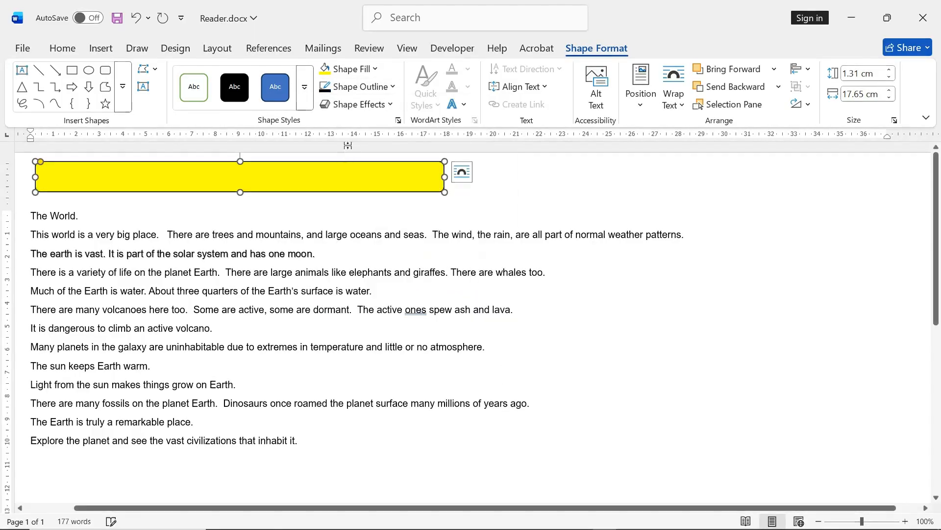
click(360, 91)
mouse_move(385, 369)
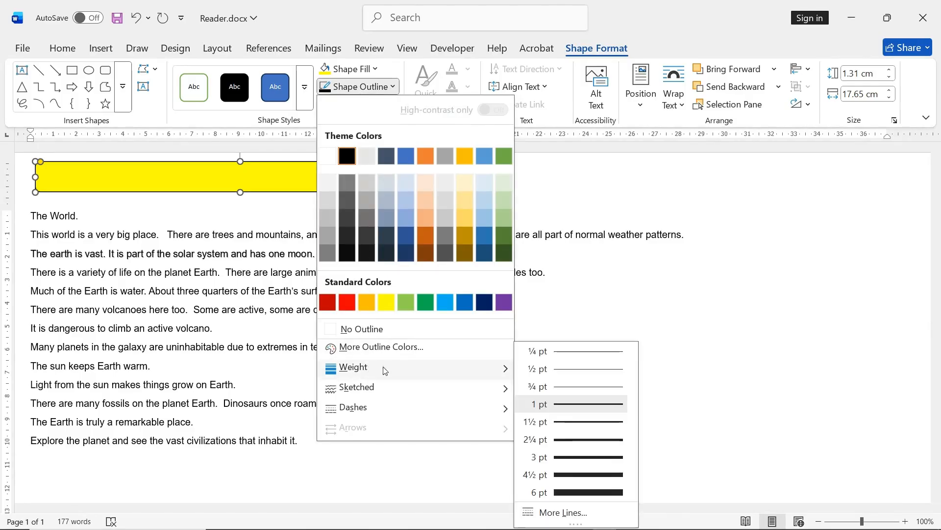
click(575, 439)
Set the yellow shape's layout option to Fix position on page
click(463, 172)
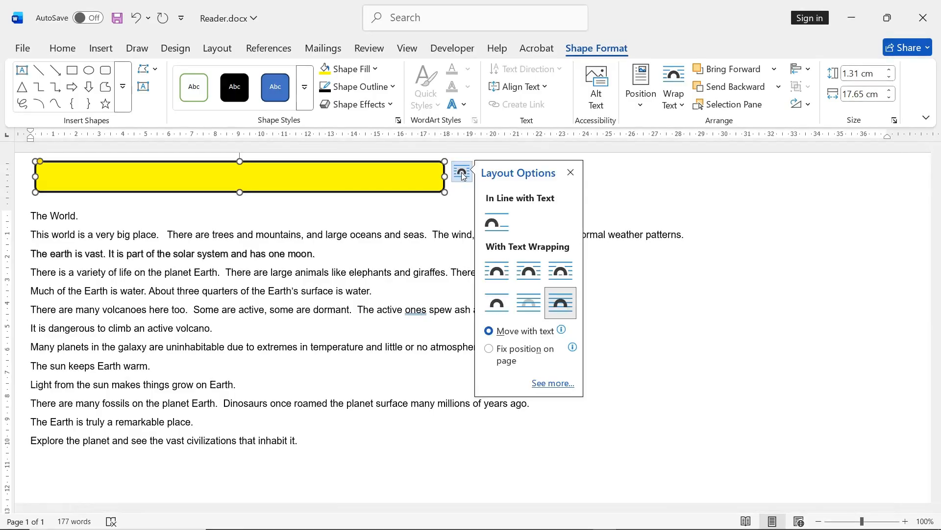
click(508, 359)
click(661, 293)
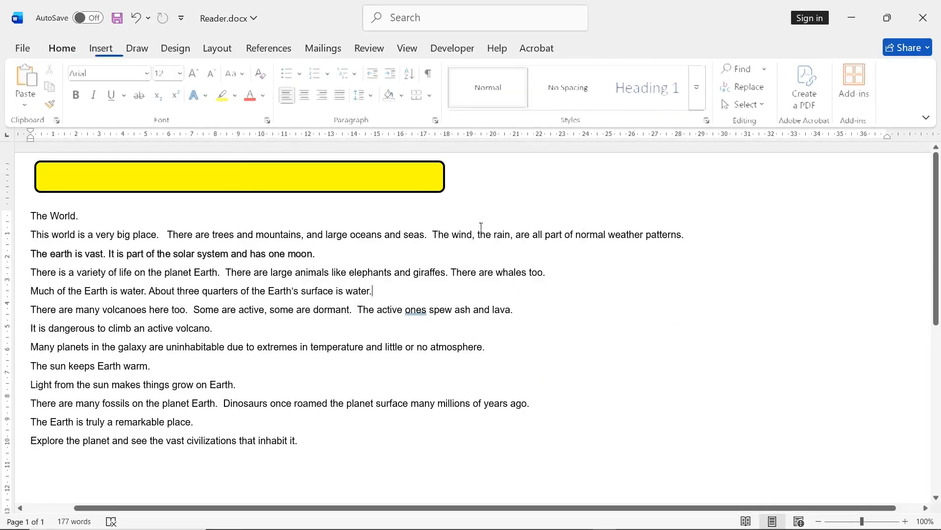
Resize the yellow shape to a height of 1.87 cm and a width of 36.28 cm
click(406, 174)
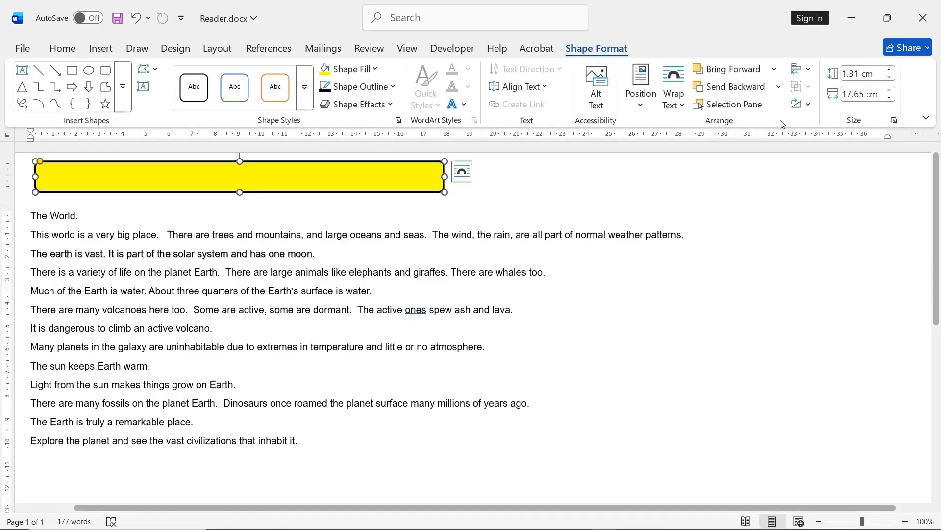
click(867, 72)
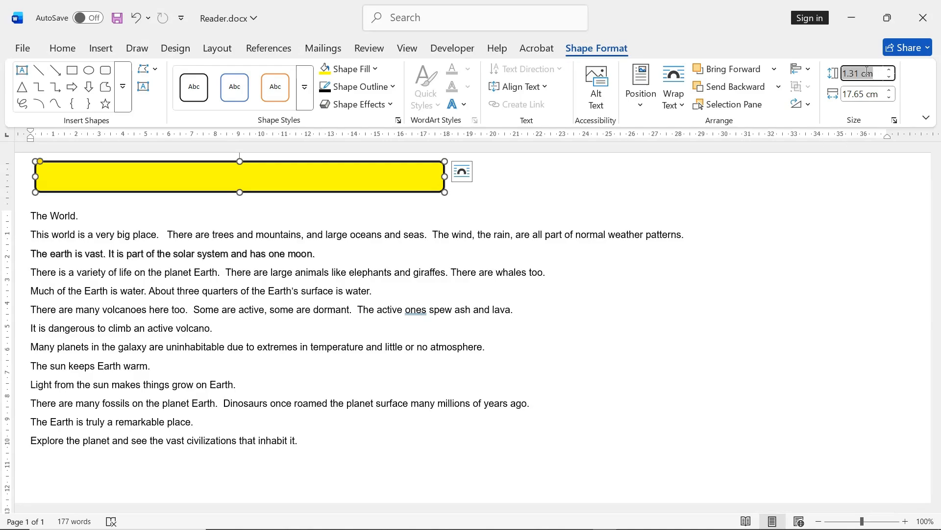
text(1.87)
click(876, 93)
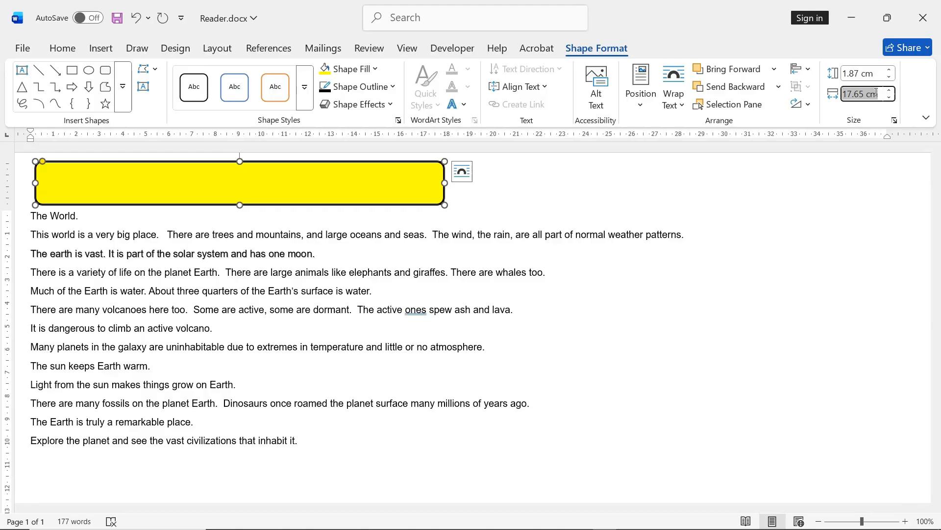
text(36.2)
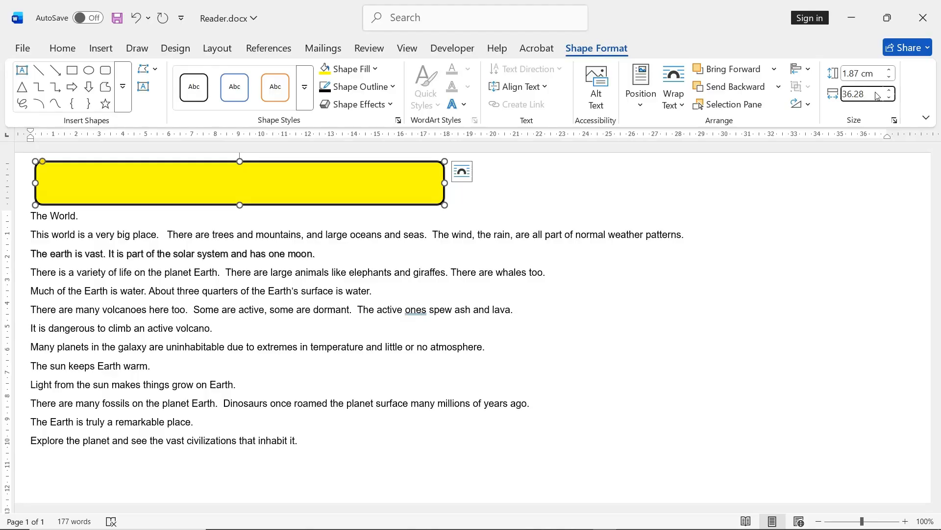
text(8)
key(Return)
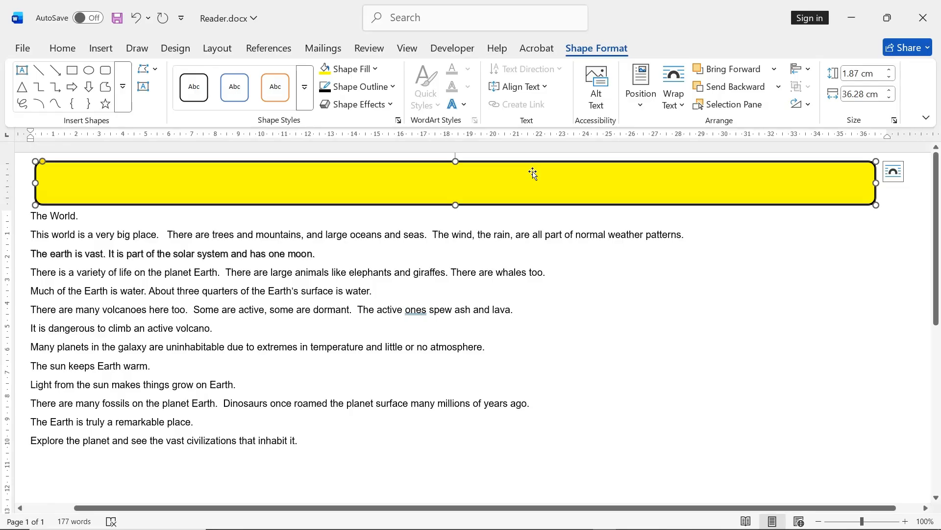
Move the yellow bar over the first two text lines and back above "The World."
drag(533, 173, 520, 211)
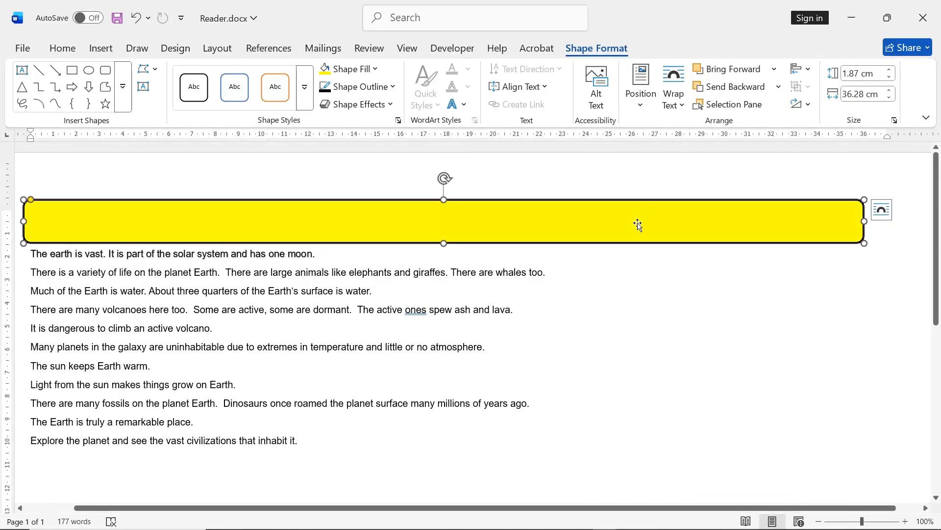
drag(627, 213, 637, 178)
drag(637, 177, 635, 178)
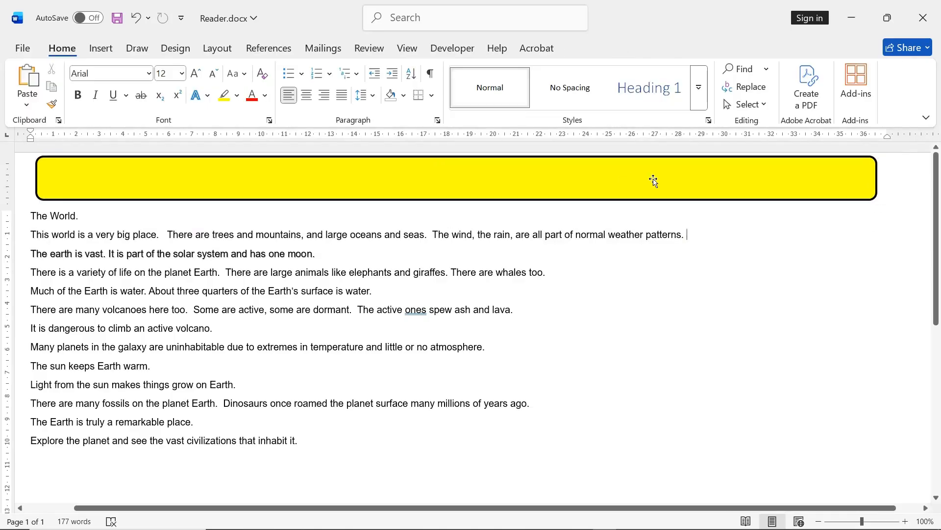
Send the yellow bar behind the text and move it down over the line "The World."
click(654, 180)
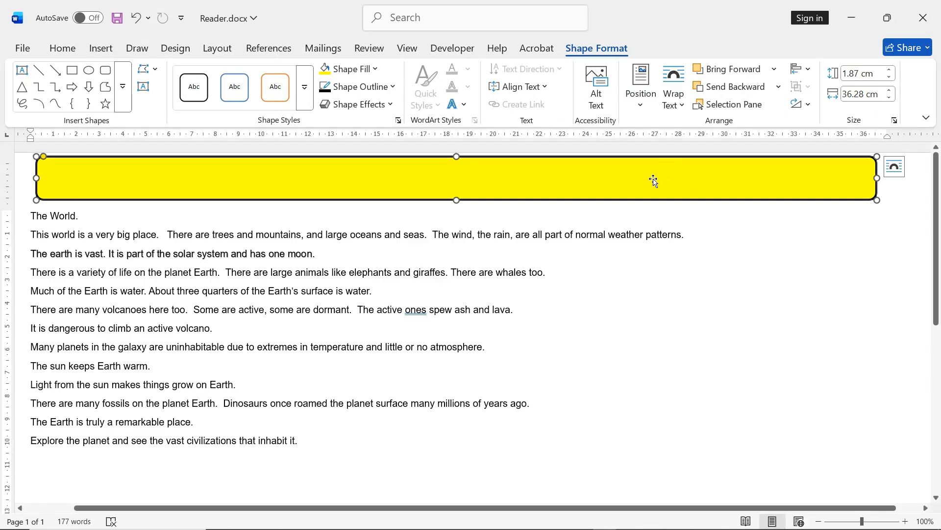
right_click(653, 180)
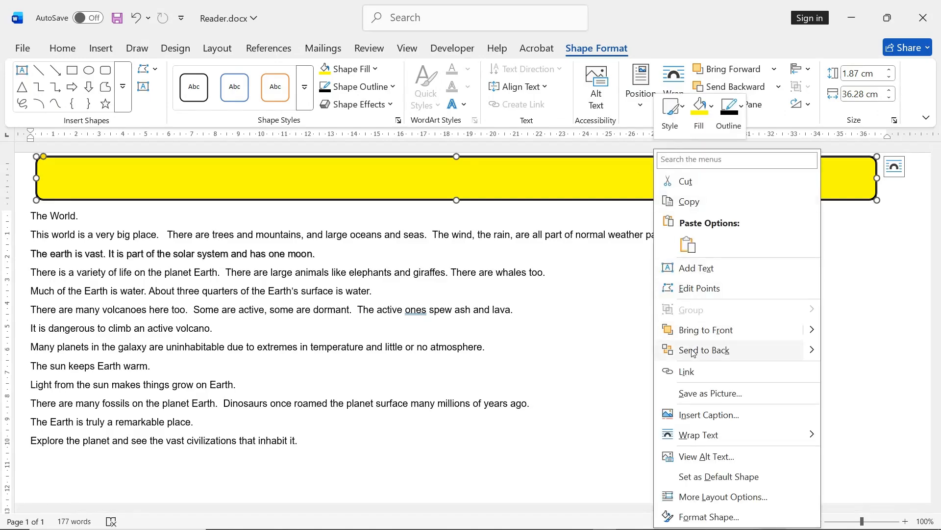
mouse_move(812, 351)
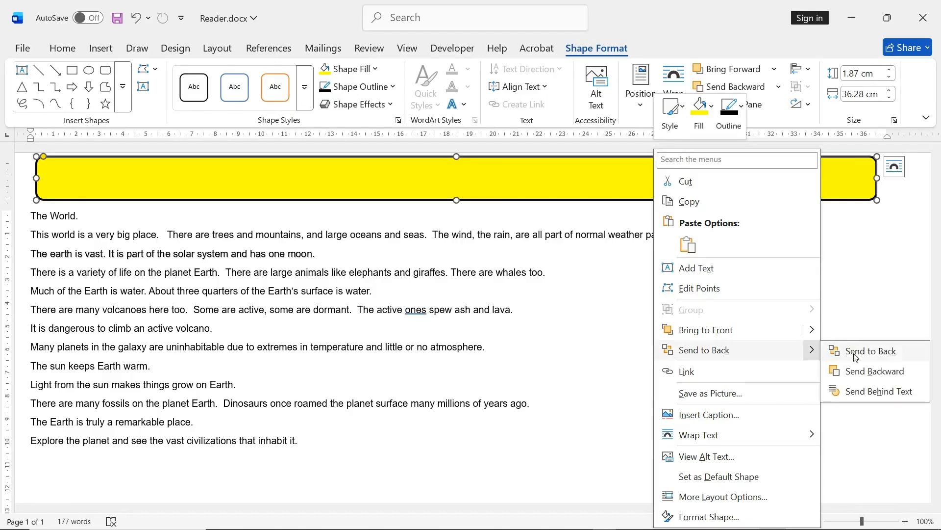
click(870, 393)
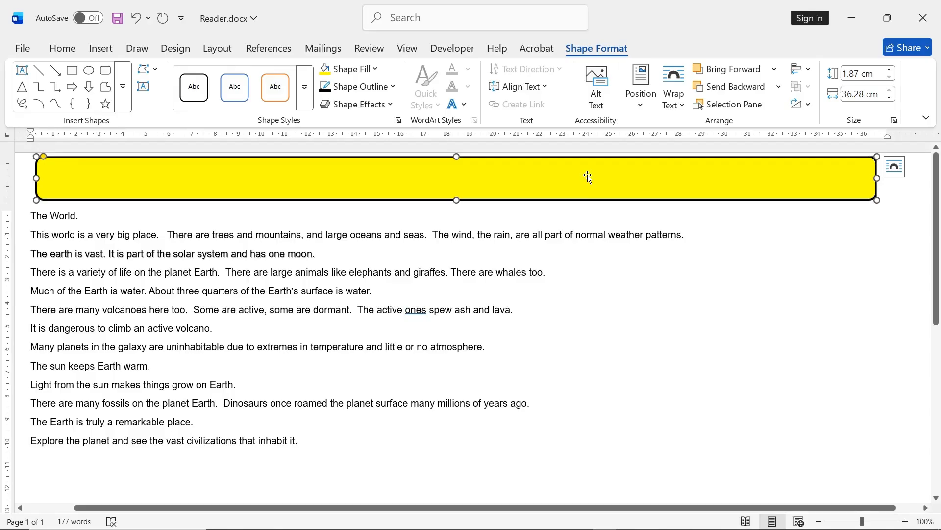
drag(588, 178, 570, 206)
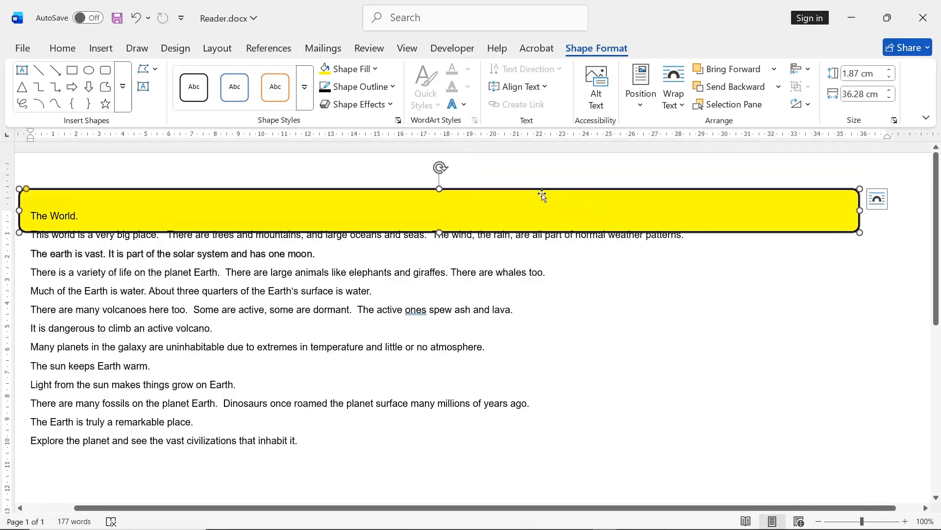
Apply the fourth bevel in the first row of bevel presets to the yellow bar and move it back above "The World."
click(363, 104)
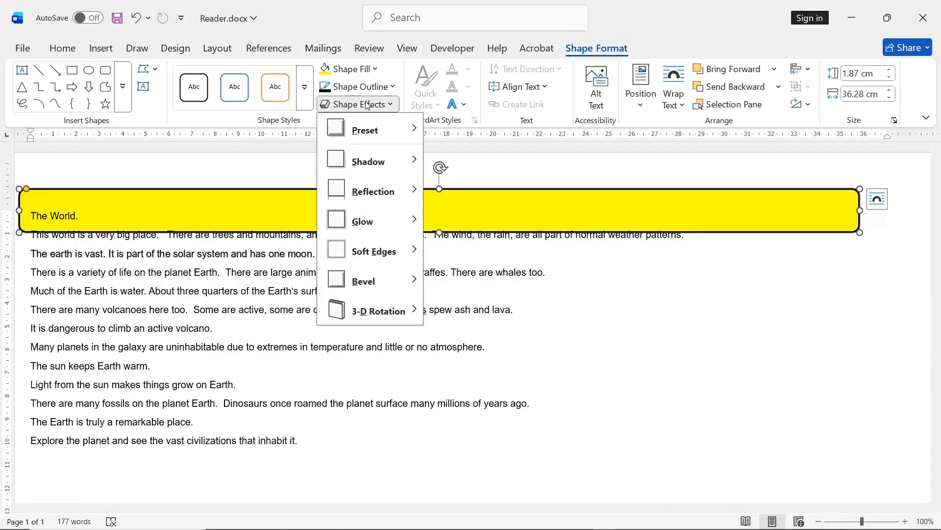
mouse_move(399, 283)
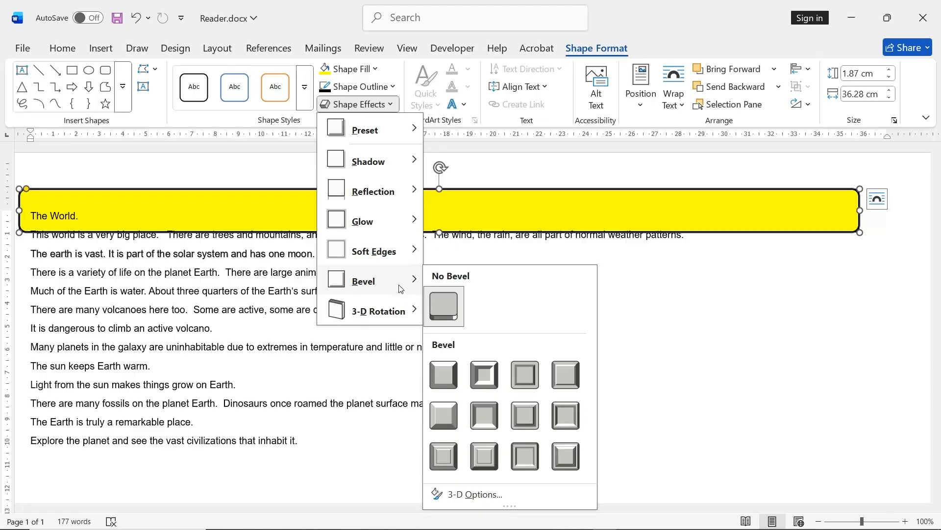
click(567, 376)
drag(535, 201, 543, 183)
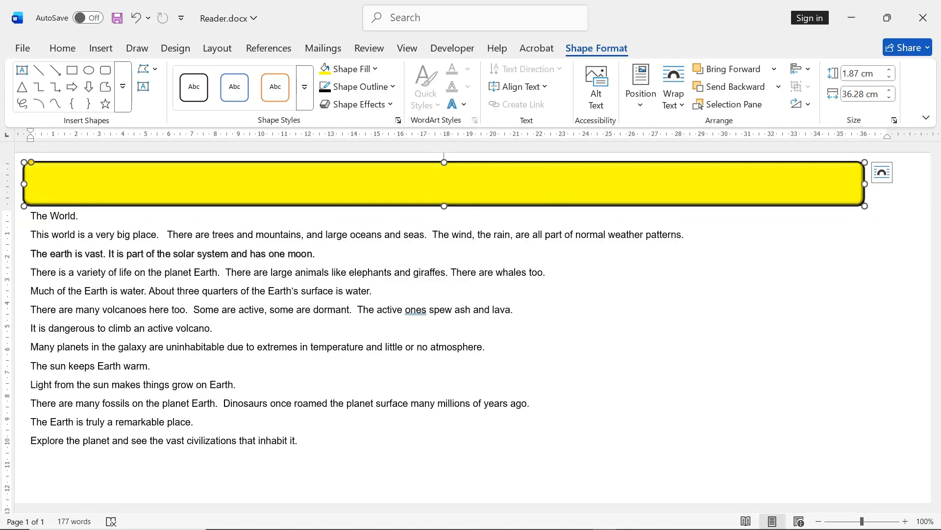
Set the bar's 3-D format material to the first Translucent option
drag(836, 90, 768, 61)
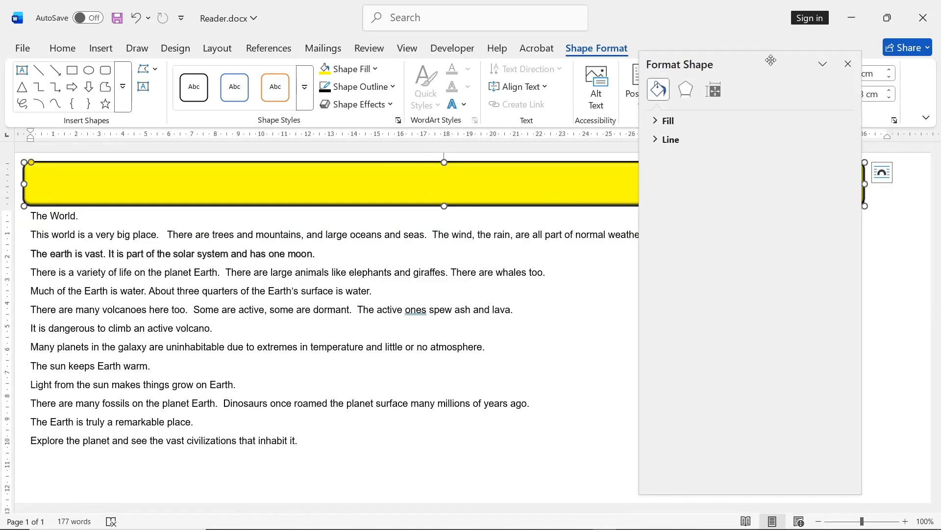
click(686, 90)
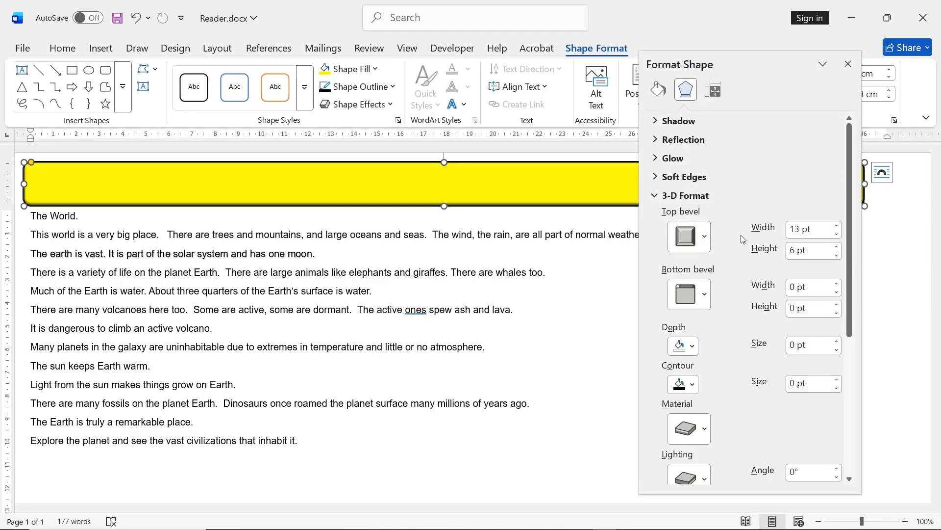
click(818, 229)
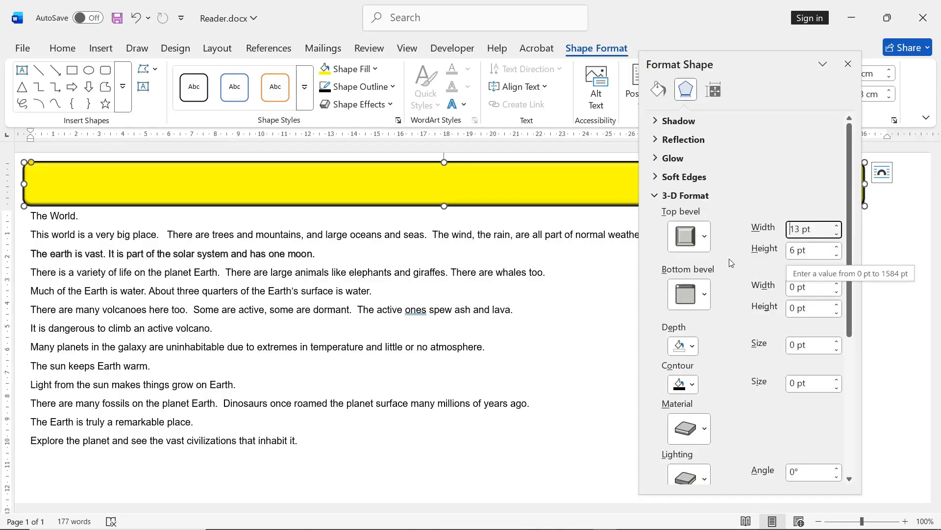
scroll(729, 296, down, 1)
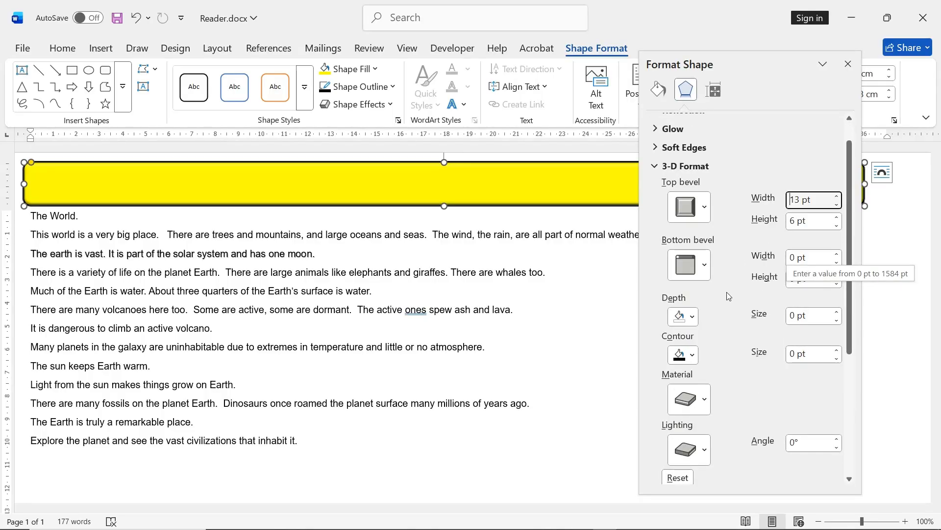
click(706, 397)
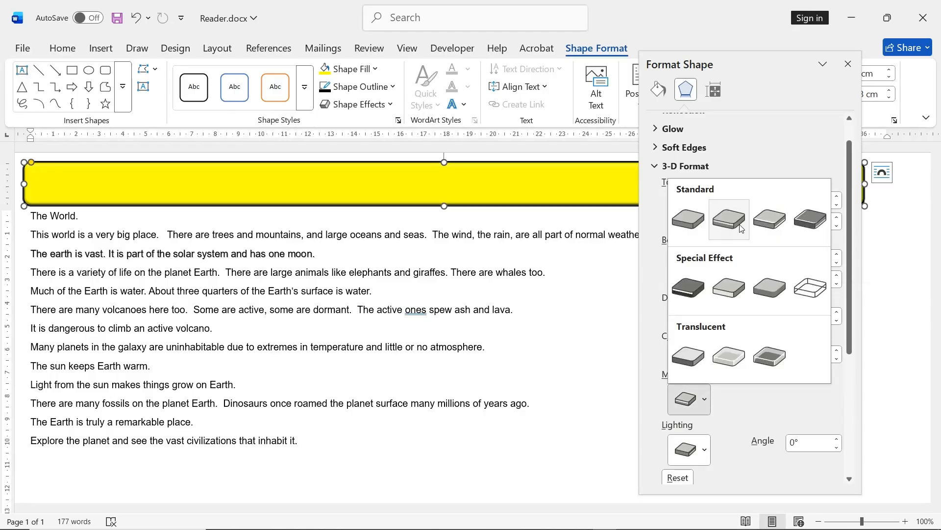
click(689, 363)
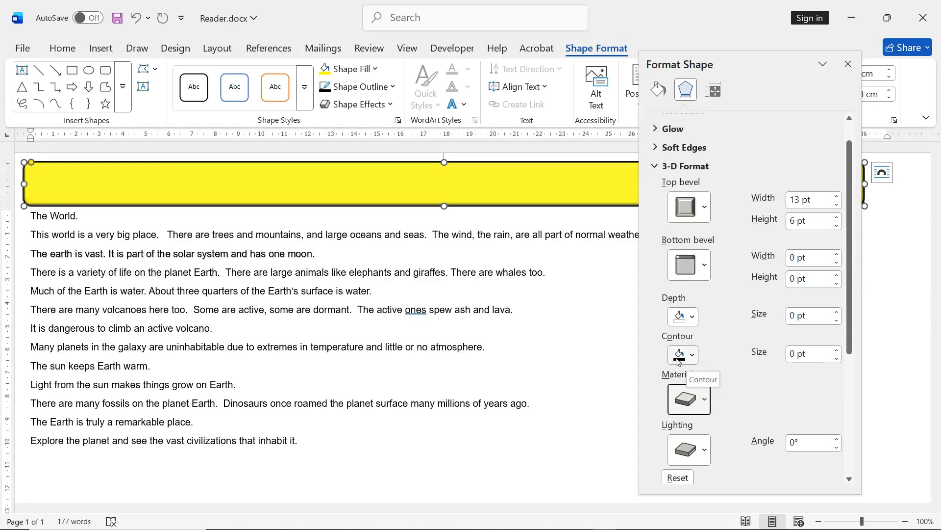
Set the bar's 3-D lighting to the third Neutral option with an angle of 60°, and finish formatting the shape
click(705, 450)
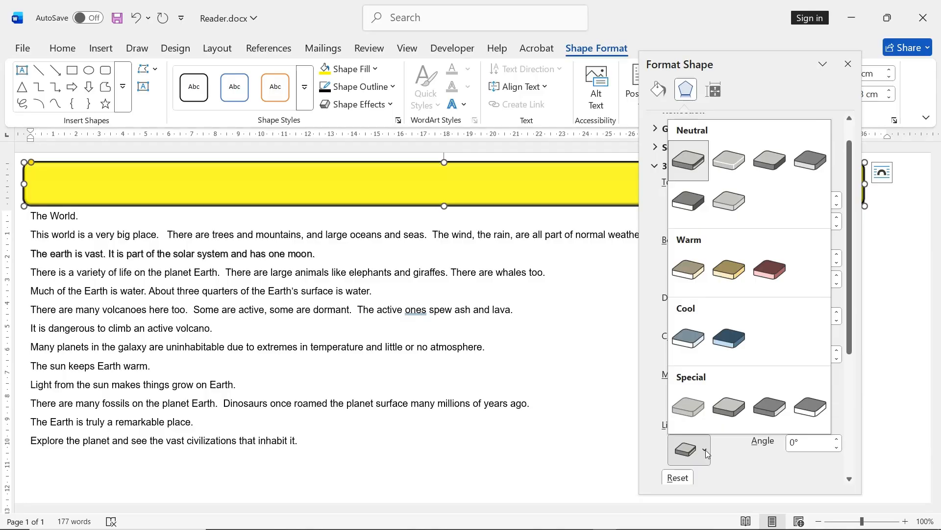
click(748, 448)
click(705, 449)
click(773, 161)
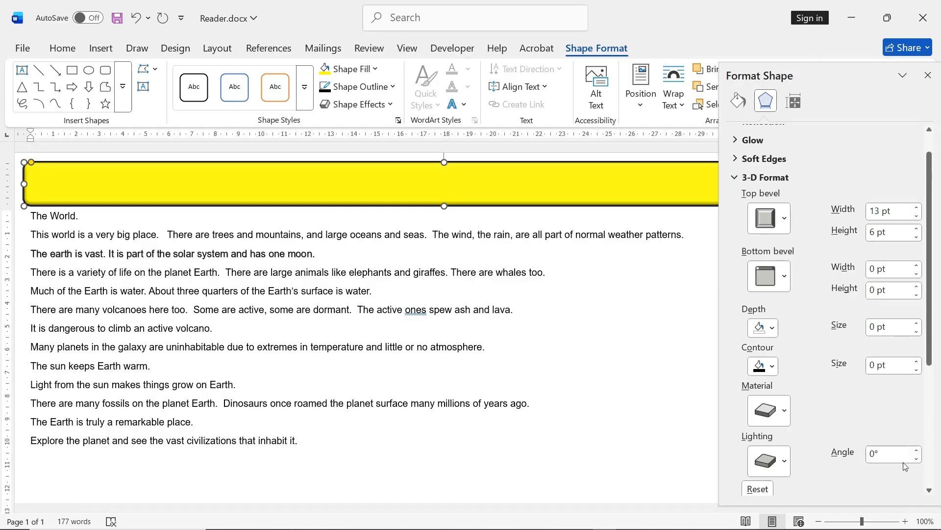
click(917, 451)
click(917, 450)
click(917, 450)
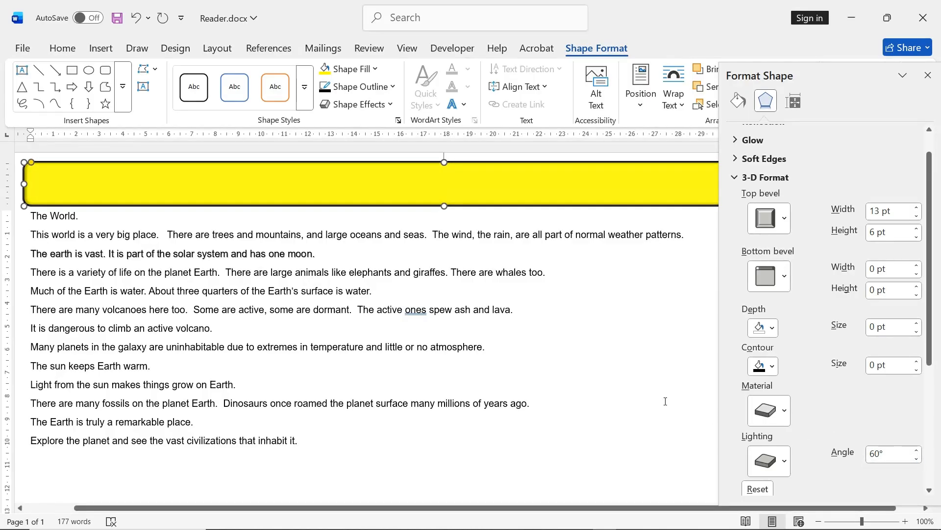
click(930, 75)
click(783, 275)
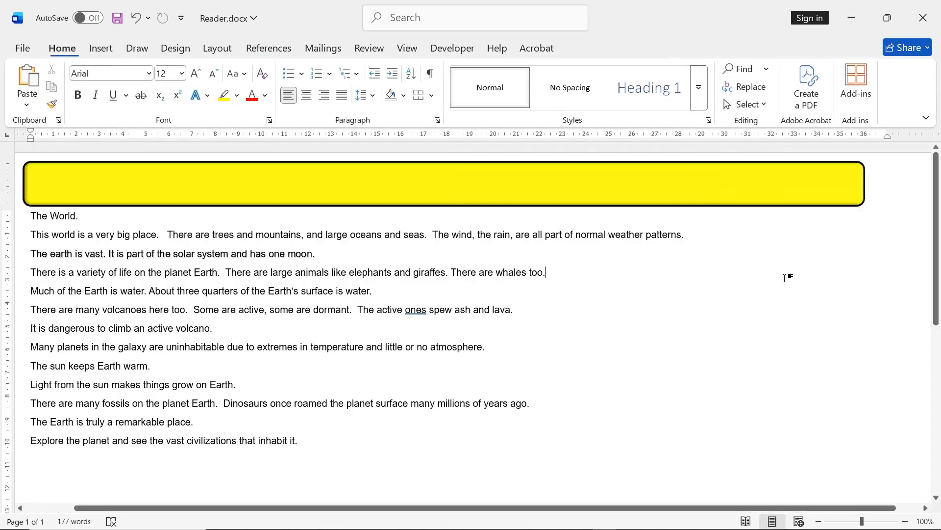
Move the yellow bar down behind the lines about fossils and "The Earth is truly a remarkable place."
click(500, 187)
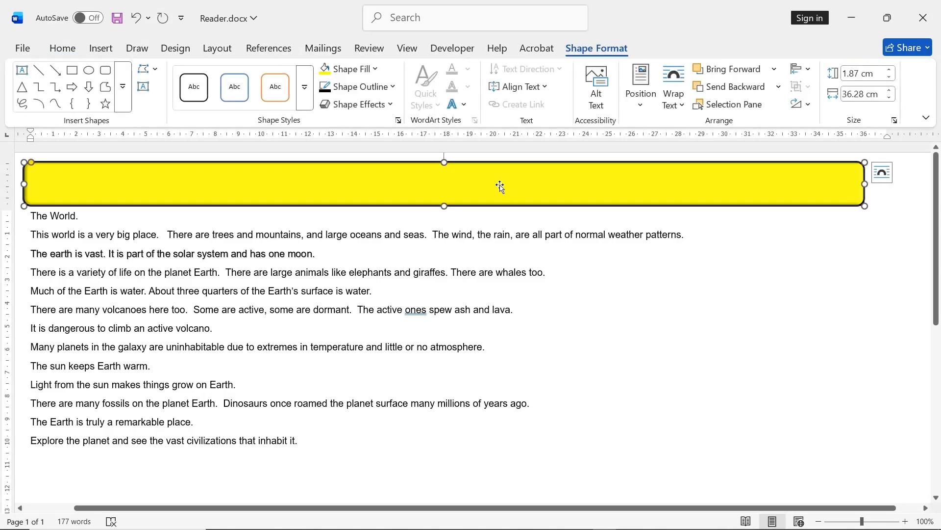
drag(500, 187, 491, 410)
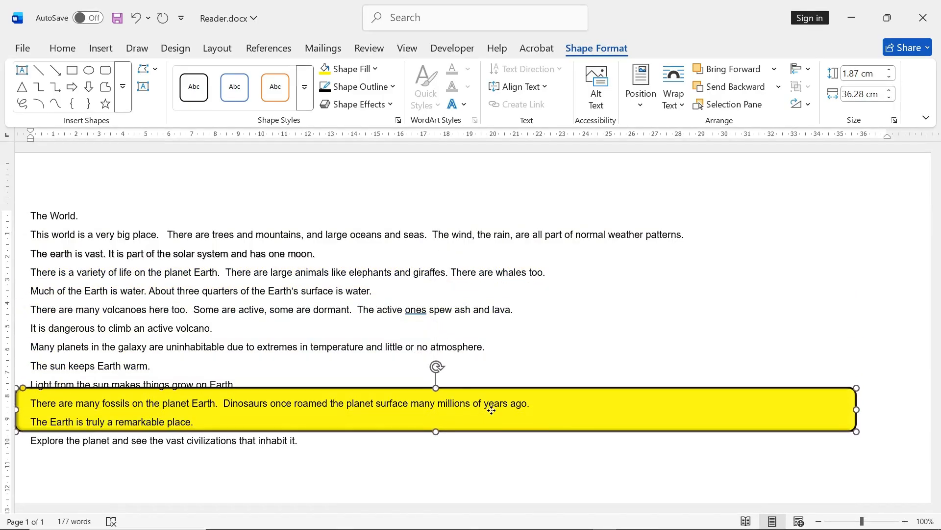
click(712, 308)
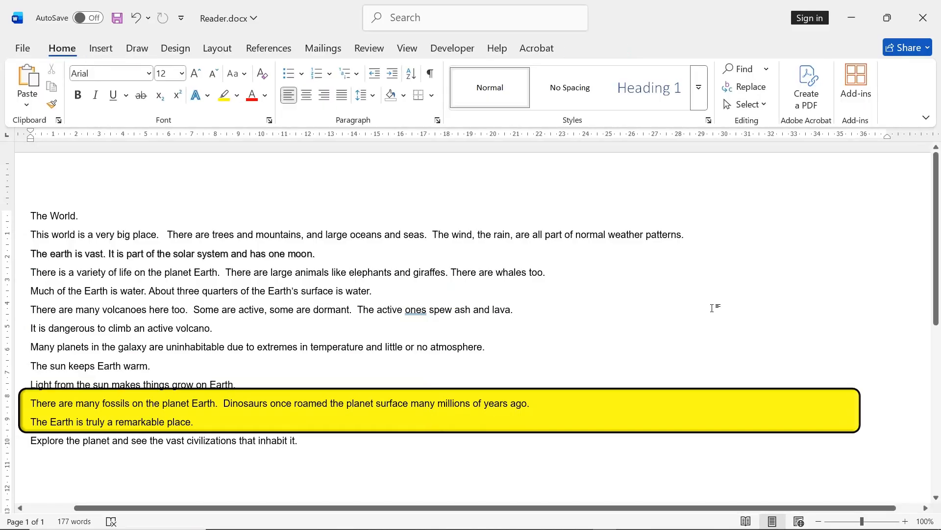